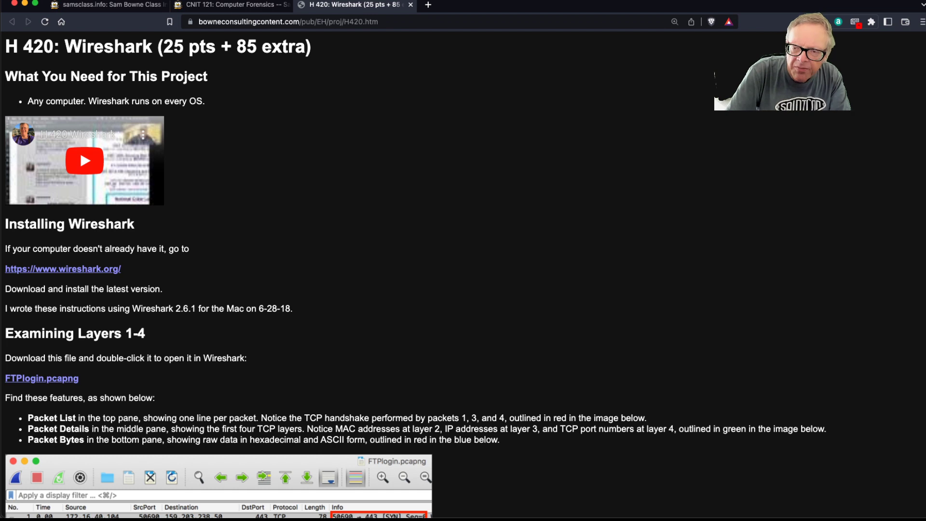
Switch to Wireshark, postpone the software update and open the recent capture FTPlogin (1).pcapng.
key(super+Tab)
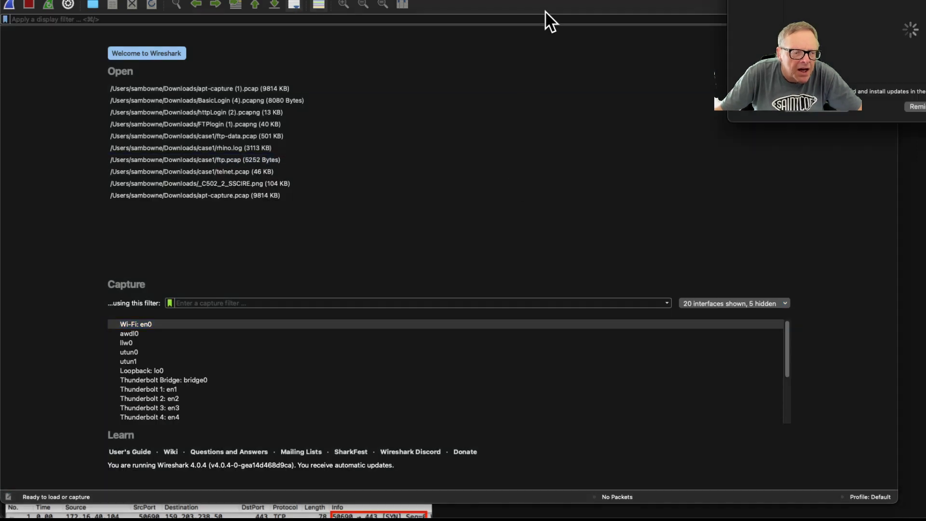
click(917, 107)
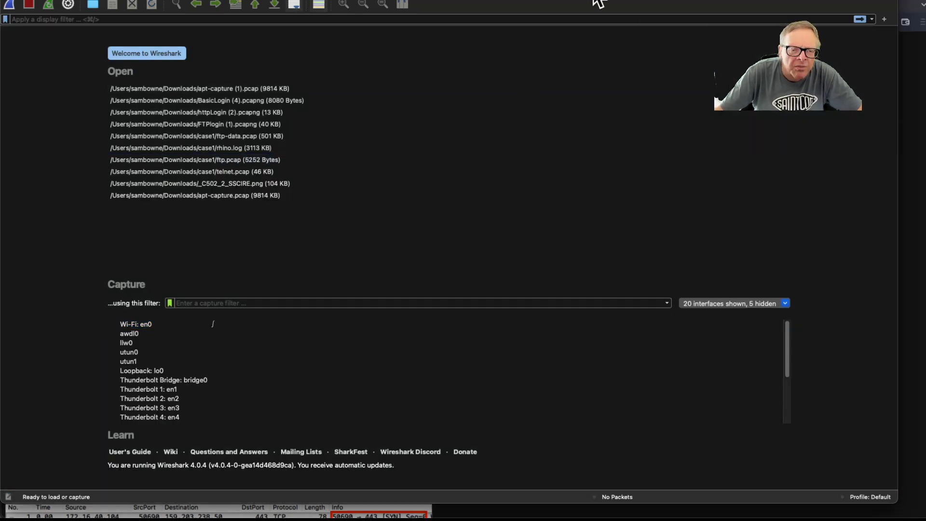
key(super+q)
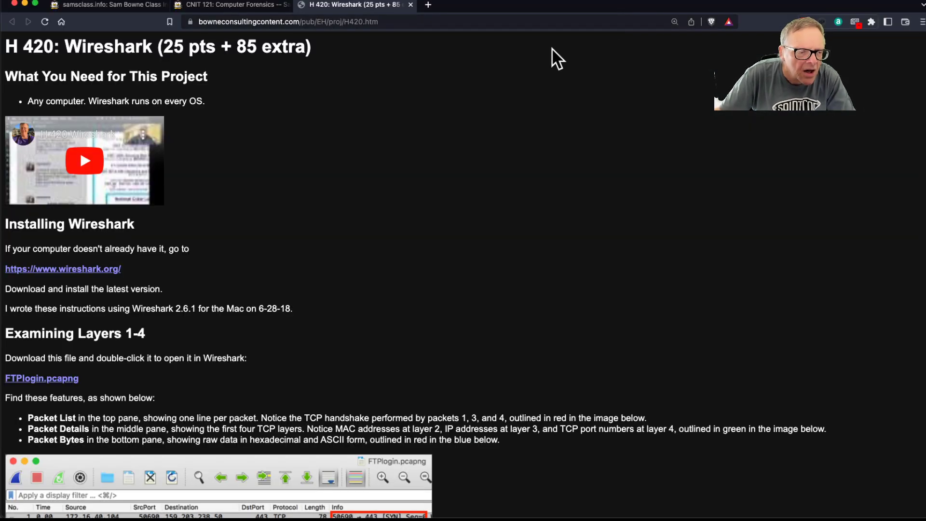
drag(440, 1, 925, 20)
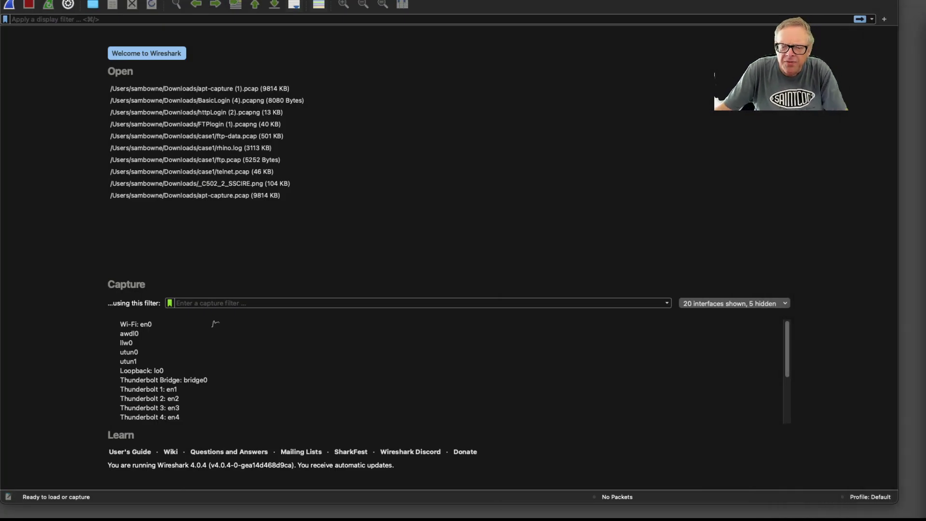
click(584, 206)
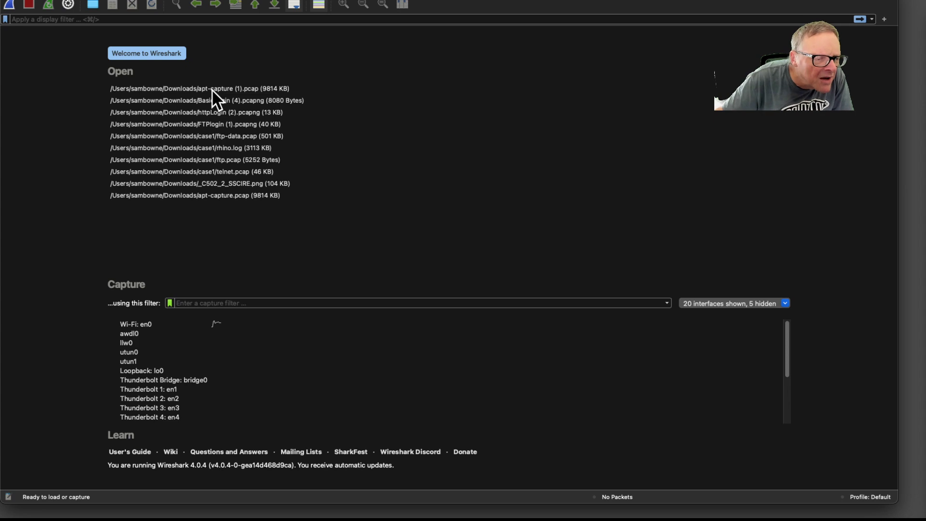
double_click(213, 123)
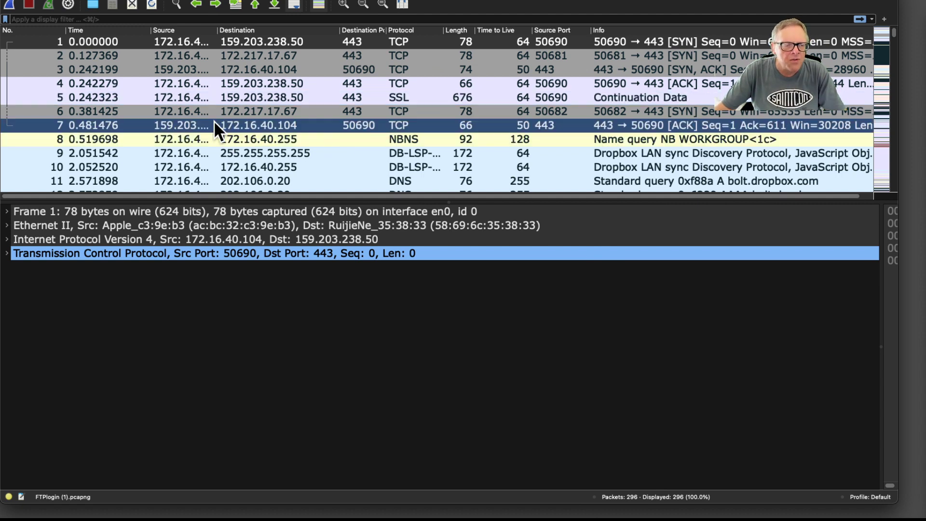
Filter the FTPlogin capture with the display filter ftp and enlarge the packet list pane.
click(188, 58)
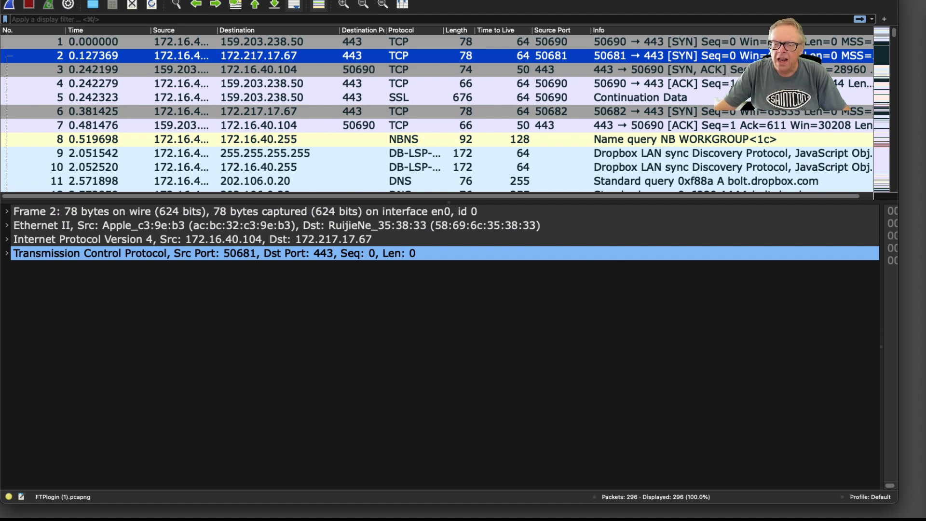
click(115, 20)
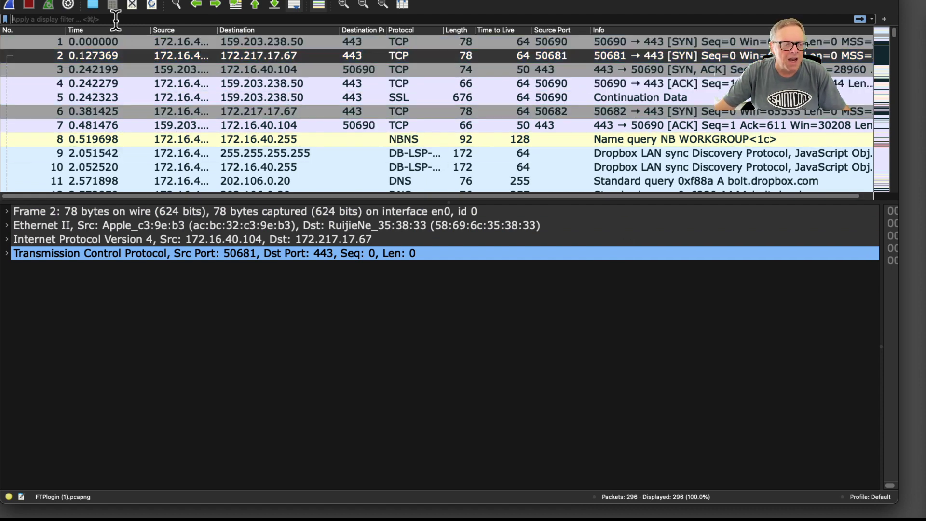
text(f)
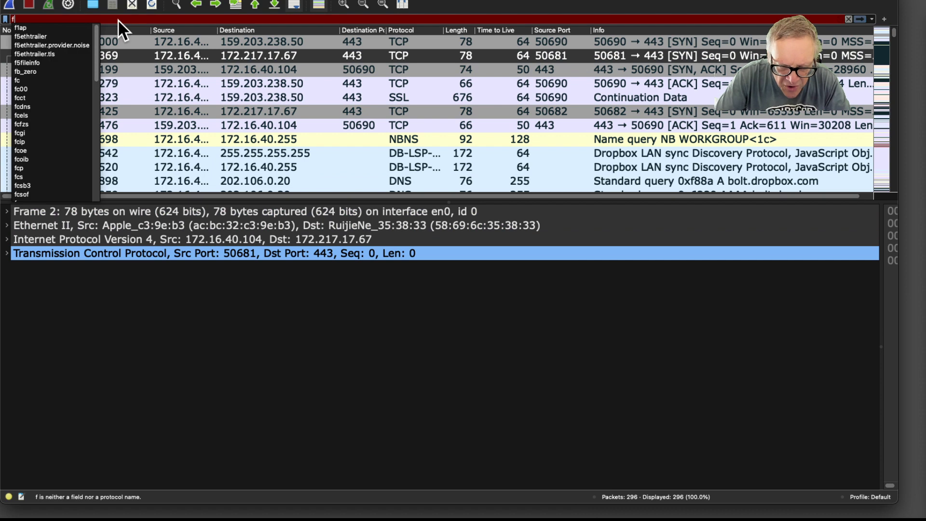
text(tp)
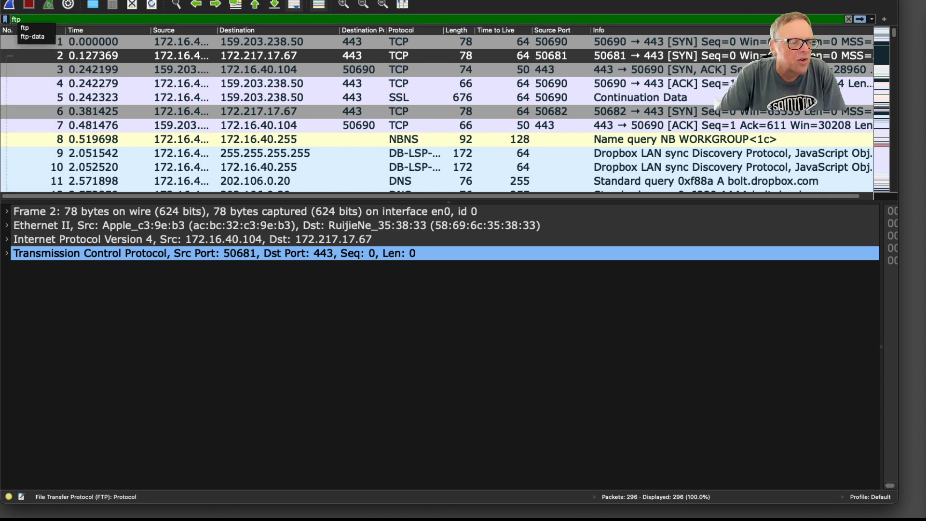
key(Return)
click(682, 139)
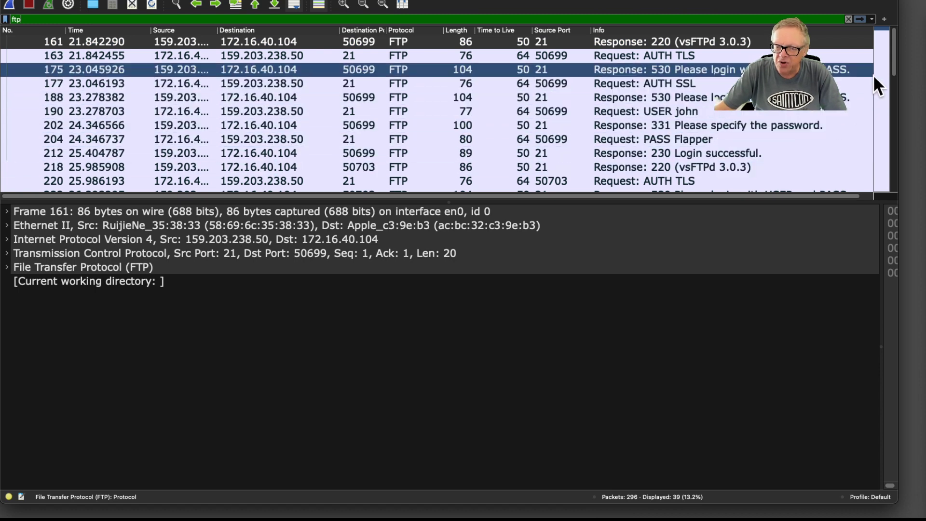
mouse_move(892, 59)
mouse_down()
mouse_move(869, 171)
mouse_move(897, 43)
mouse_up()
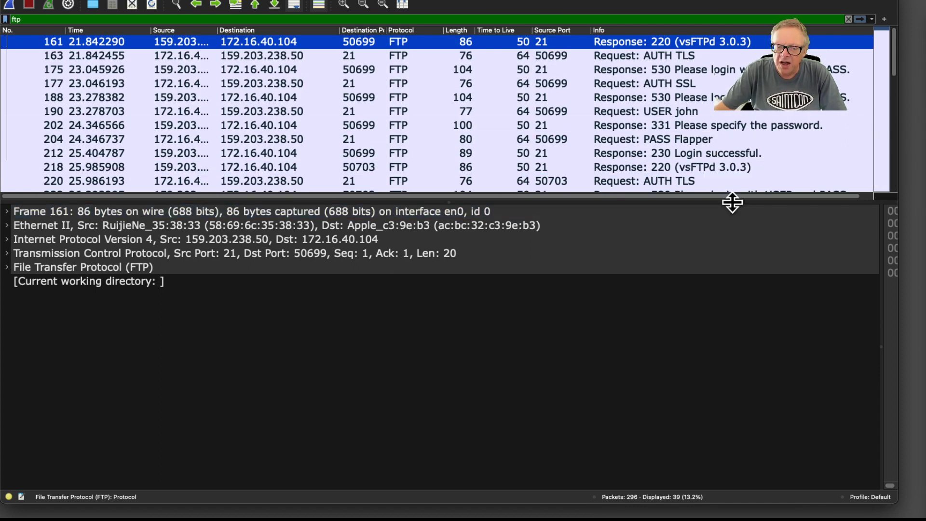
drag(731, 201, 725, 244)
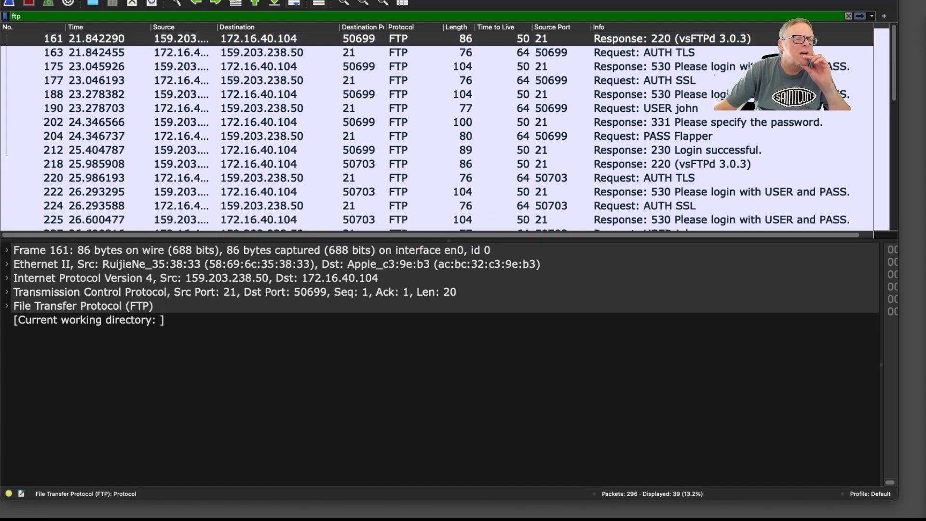
Open the capture httpLogin (2).pcapng and apply the display filter http to it.
click(138, 0)
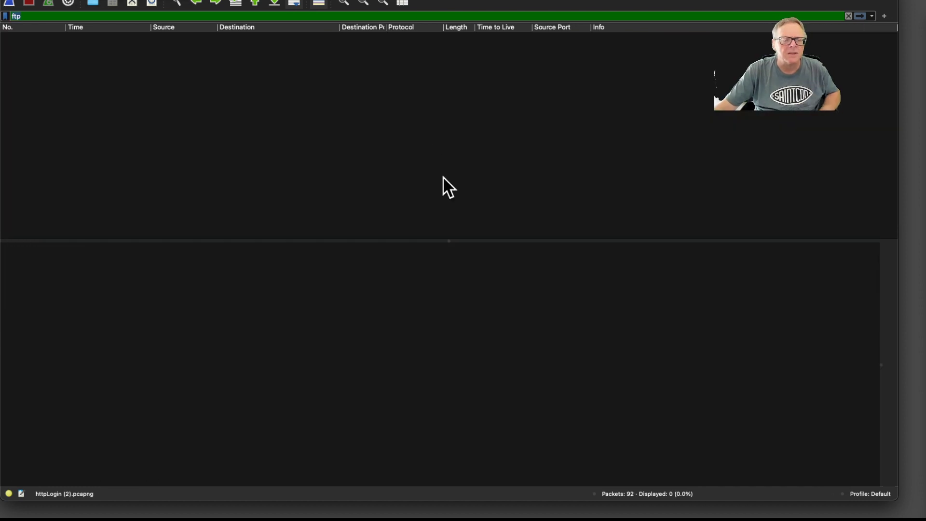
click(848, 16)
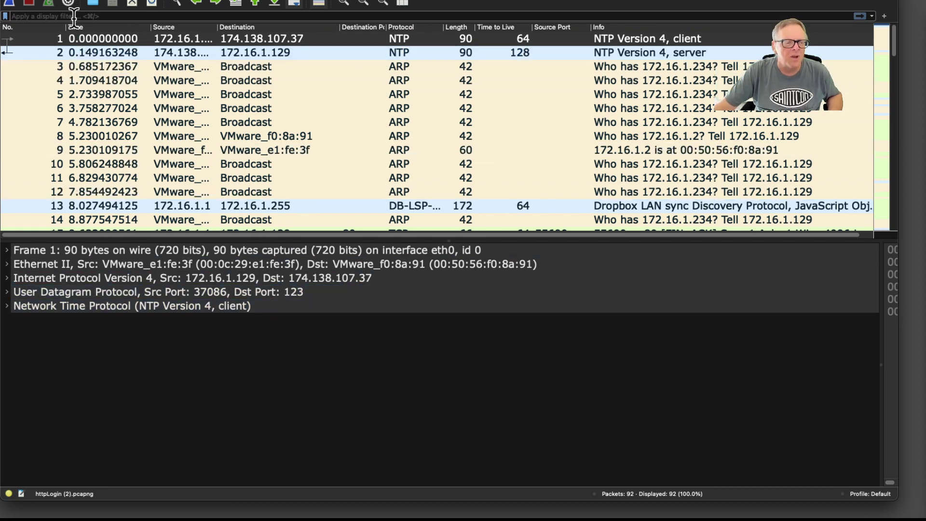
text(http)
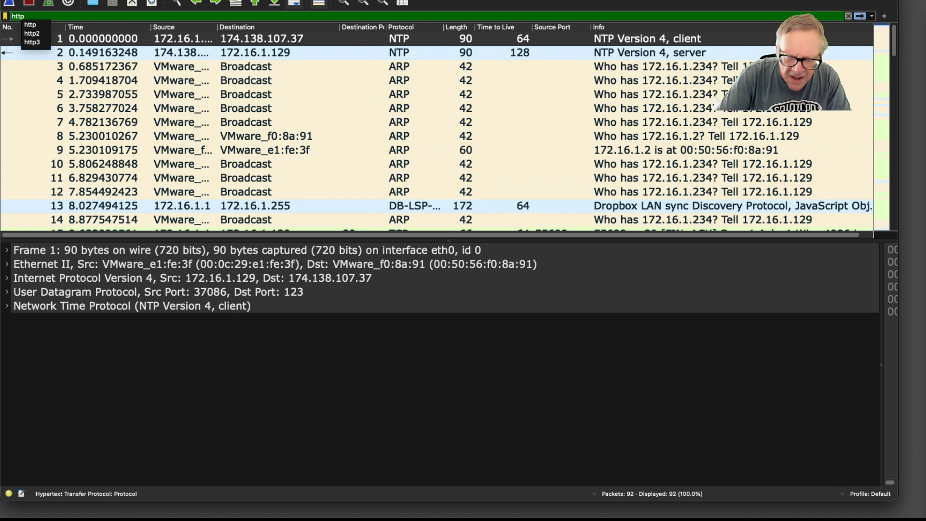
key(Return)
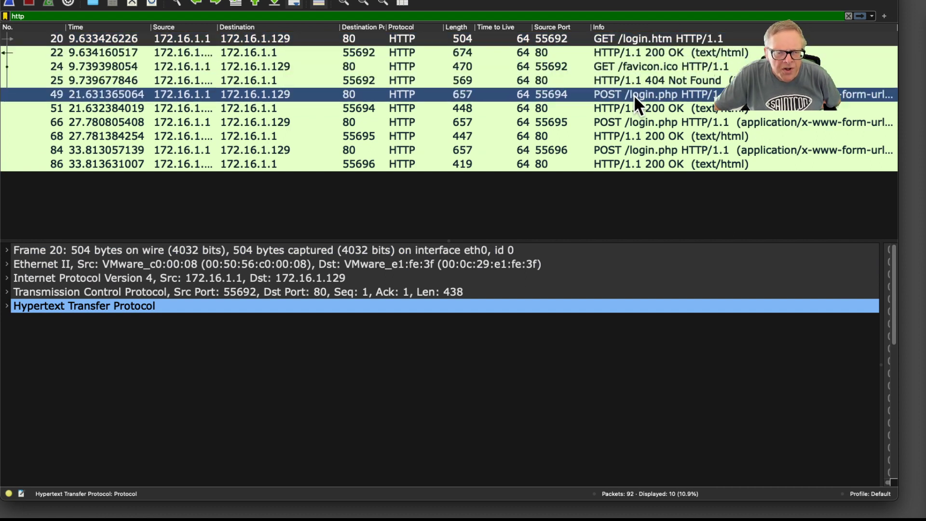
Examine the submitted form items of the first POST /login.php packet and the HTML text of its 200 OK response.
click(660, 96)
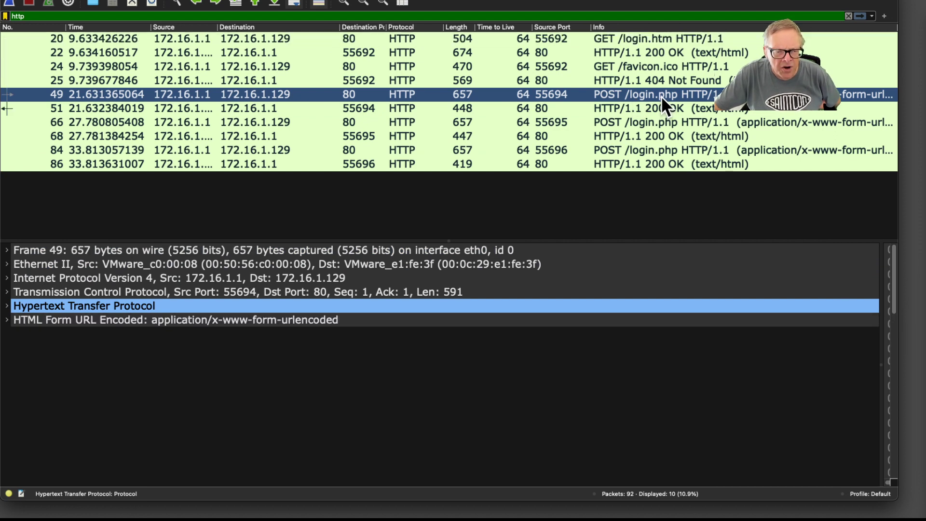
click(34, 305)
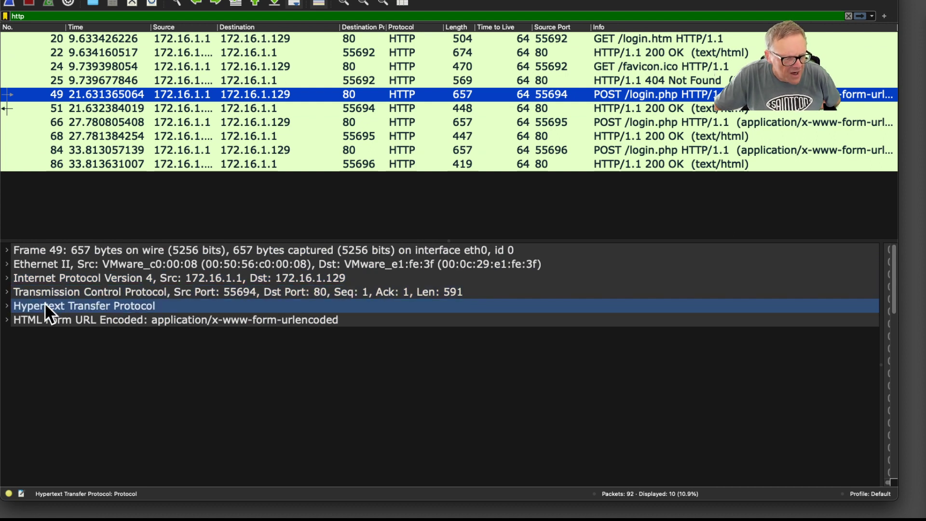
click(8, 320)
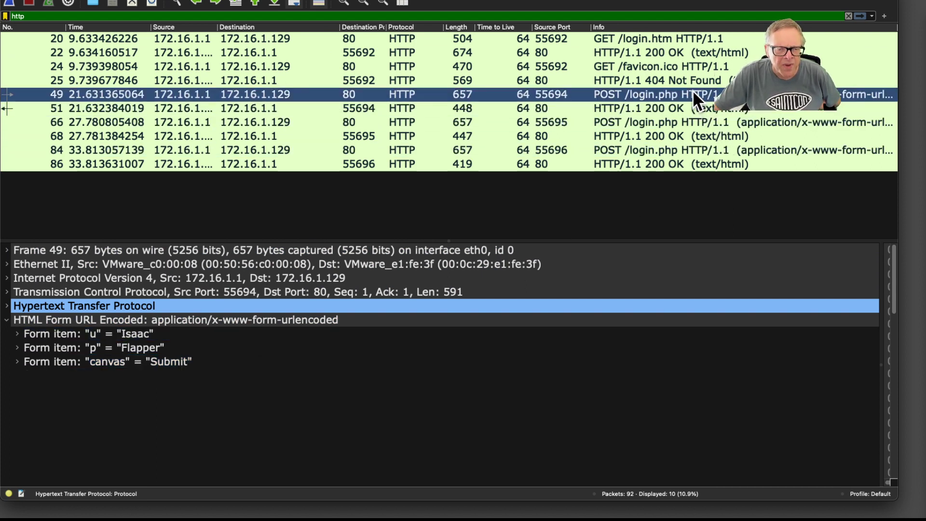
click(687, 104)
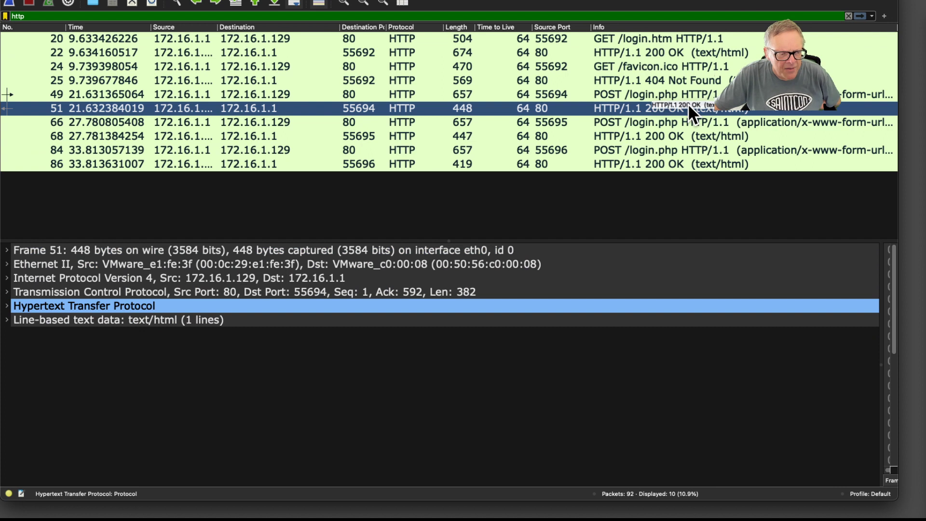
click(7, 319)
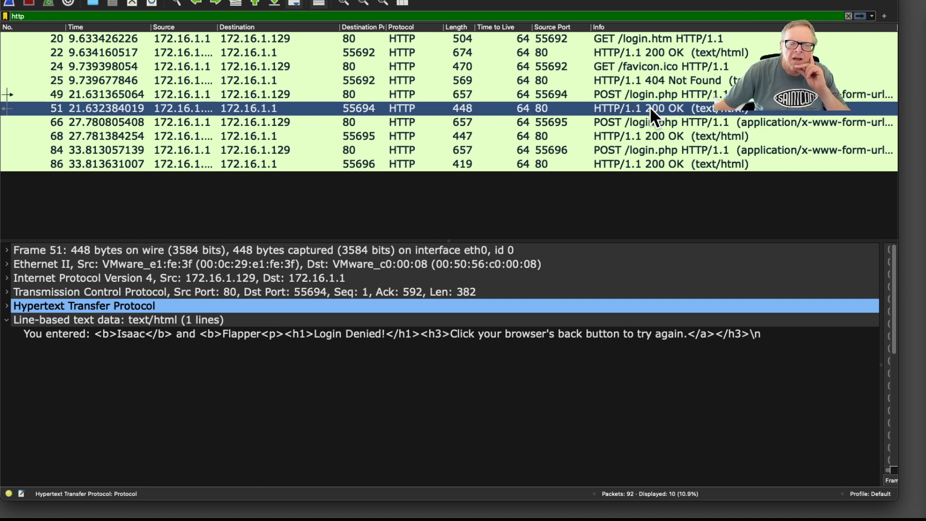
Follow the TCP stream of the GET /login.htm packet, read through the conversation and close it.
click(642, 36)
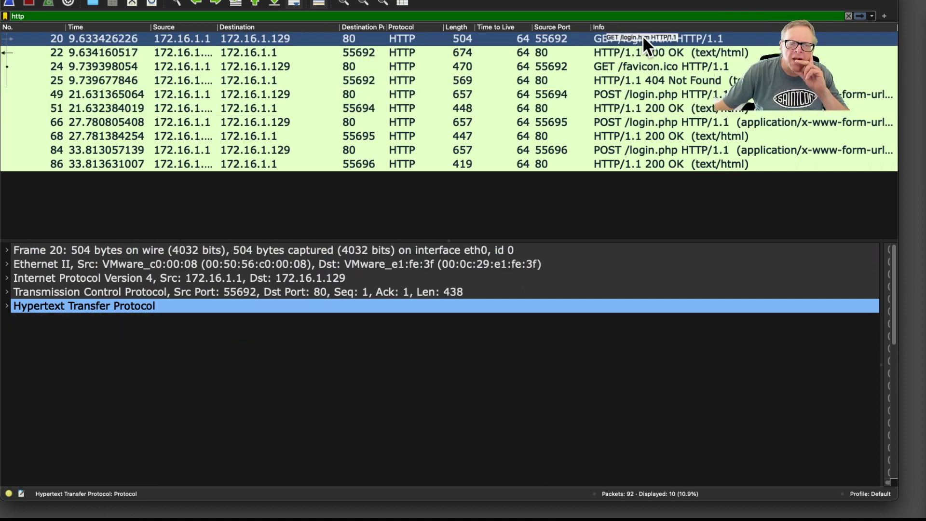
right_click(643, 33)
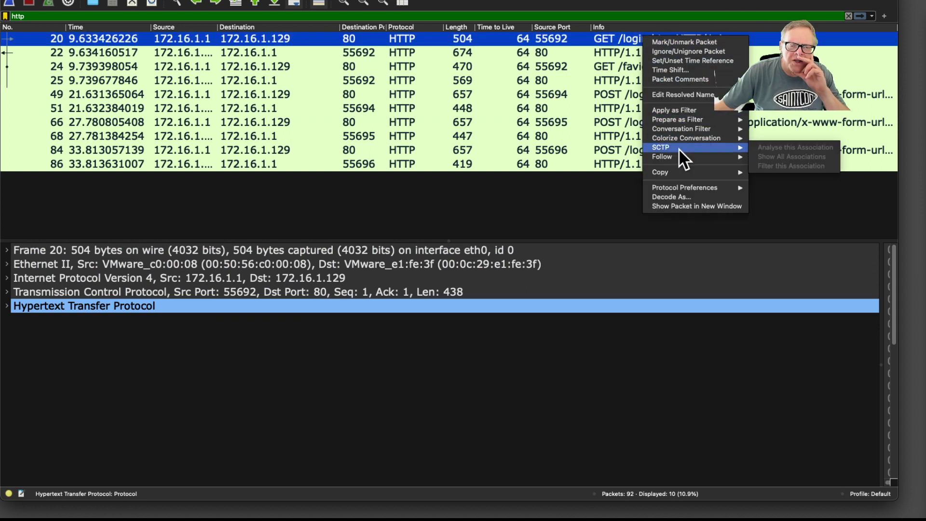
mouse_move(678, 155)
click(775, 156)
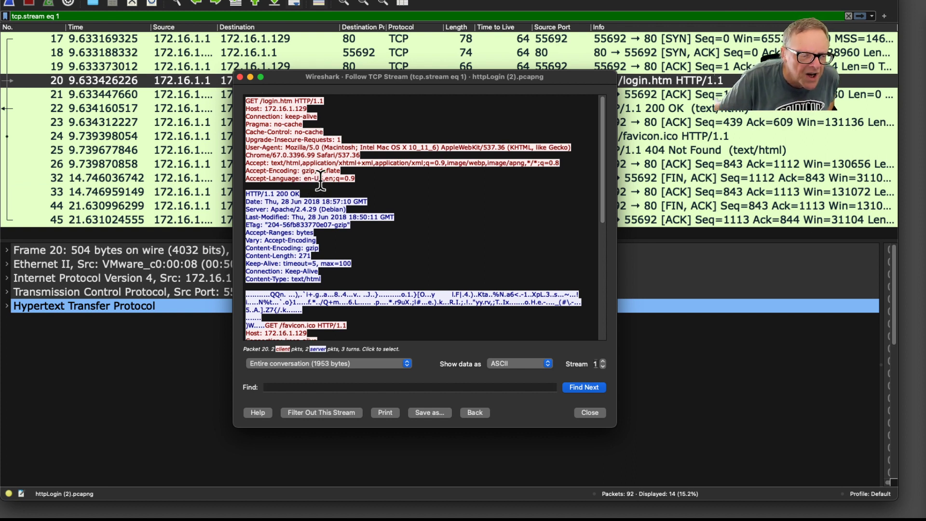
scroll(337, 253, down, 4)
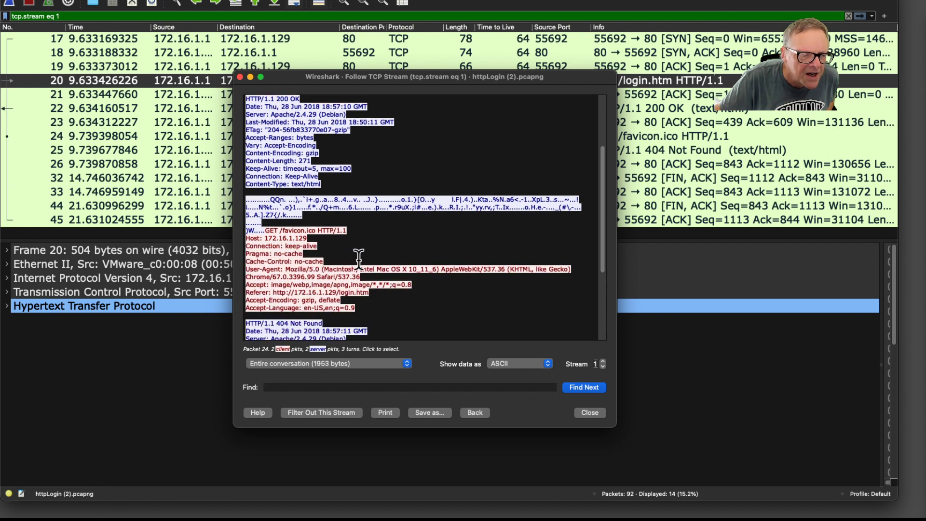
scroll(338, 280, down, 5)
scroll(374, 337, down, 1)
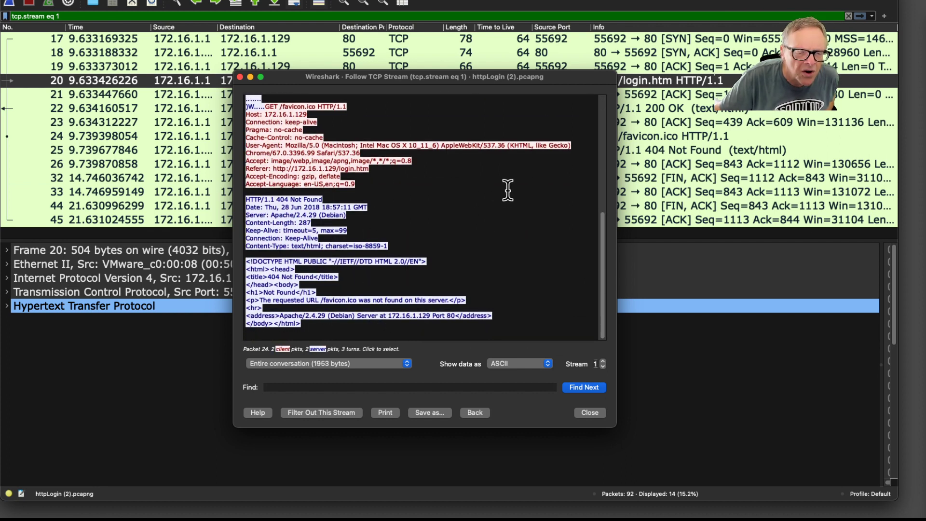
click(589, 412)
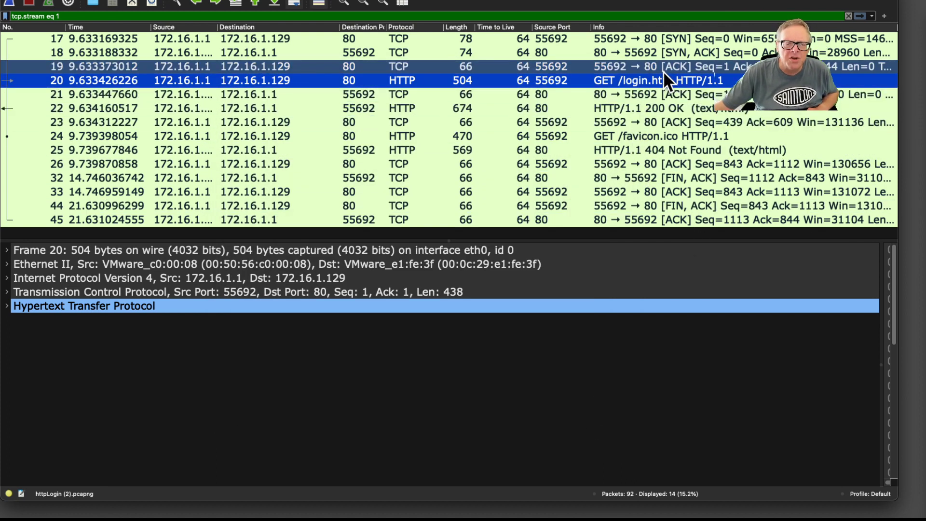
Follow the TCP stream from the 404 Not Found packet, examine the compressed body of the 200 OK response and close the stream.
right_click(680, 146)
mouse_move(728, 271)
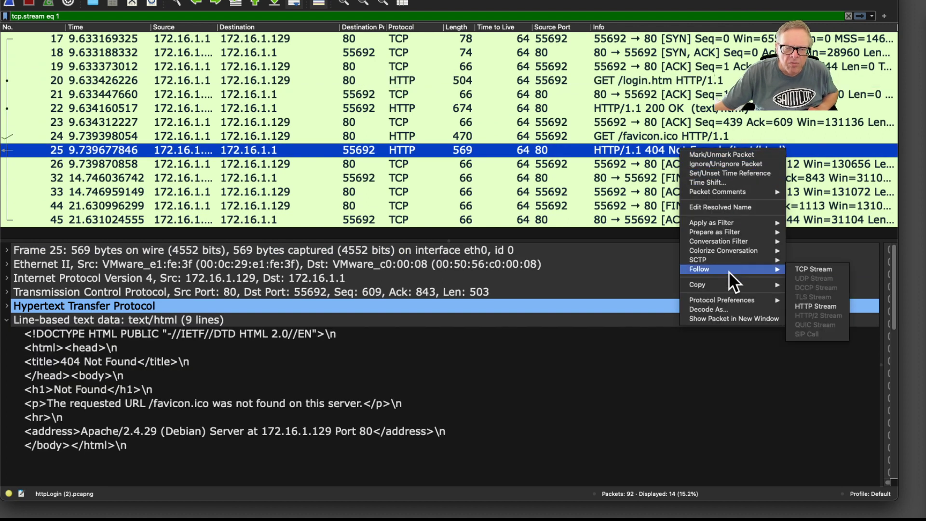
click(806, 268)
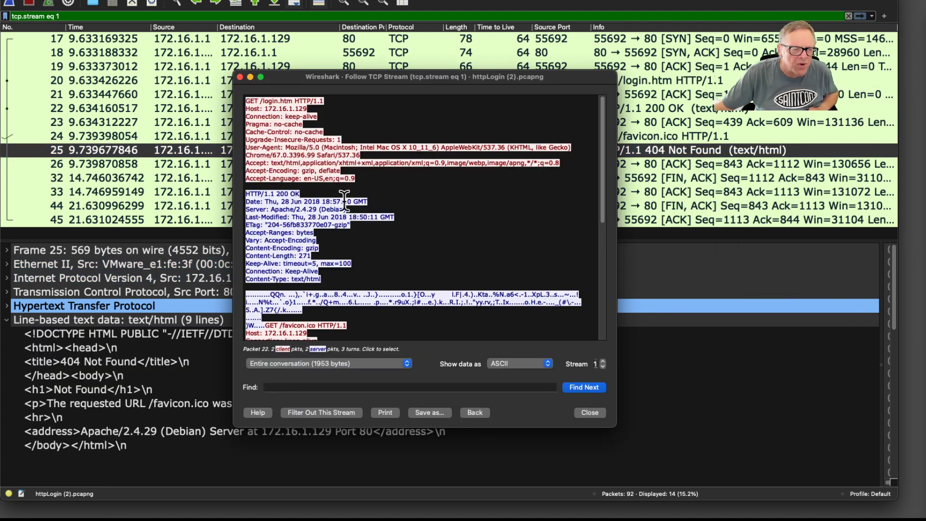
scroll(344, 202, down, 3)
click(245, 230)
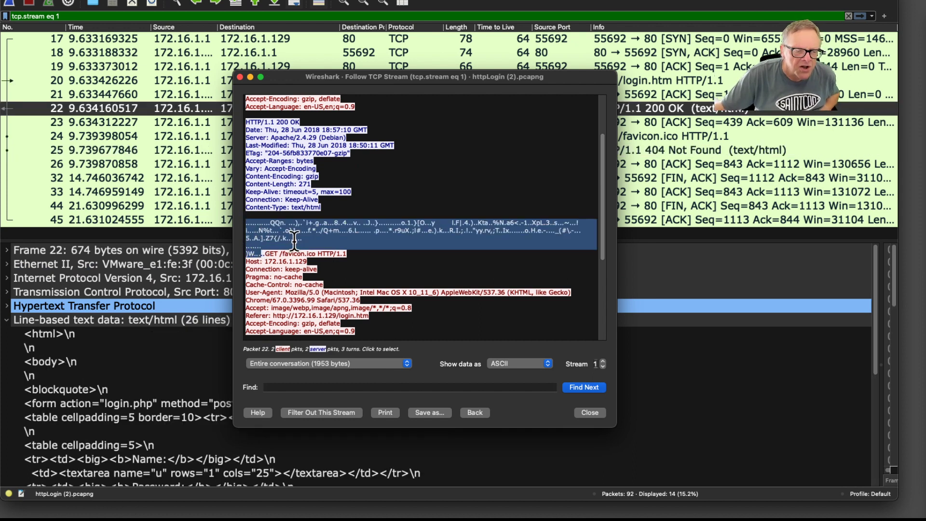
scroll(297, 239, down, 4)
scroll(362, 250, down, 2)
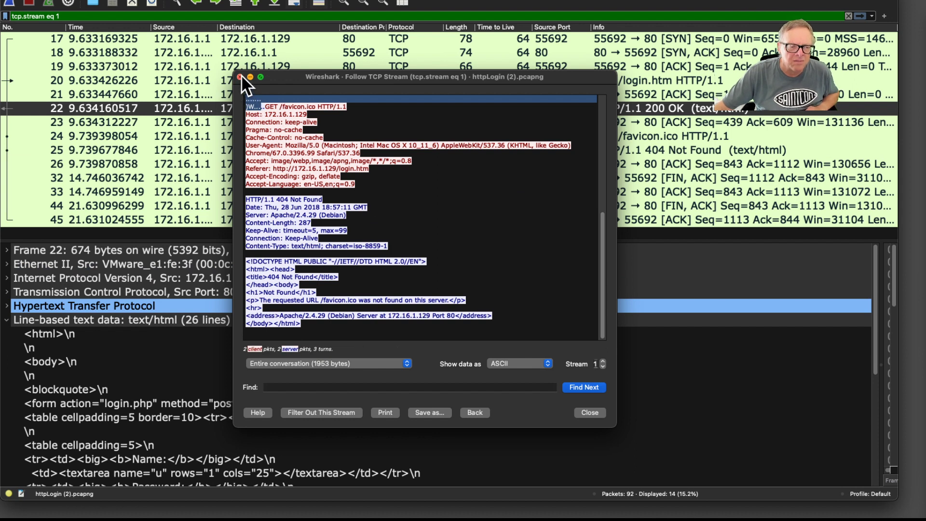
click(240, 77)
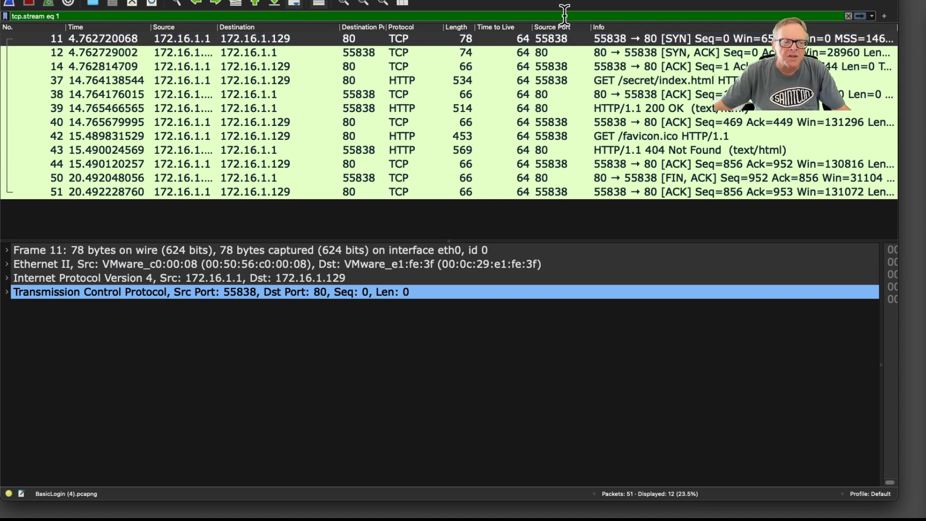
Set the display filter of the BasicLogin (4).pcapng capture to http.
key(super+a)
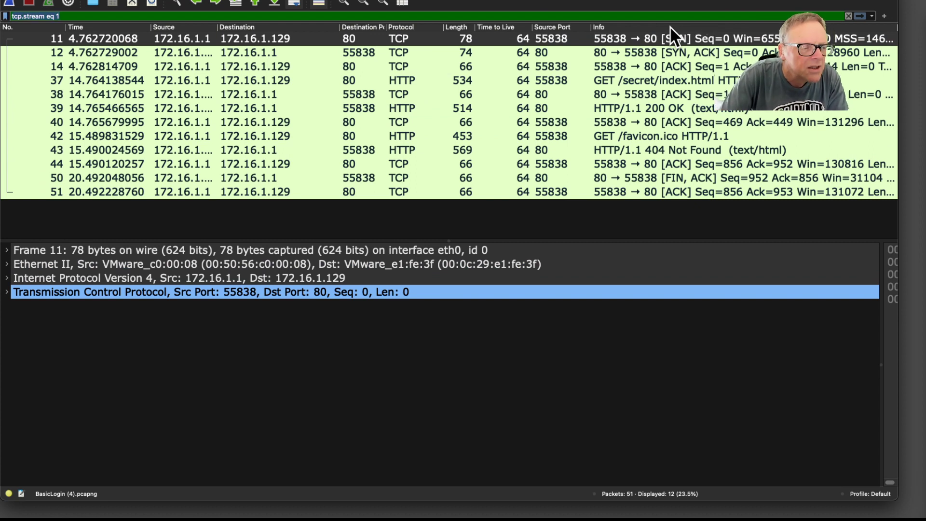
text(http)
key(Return)
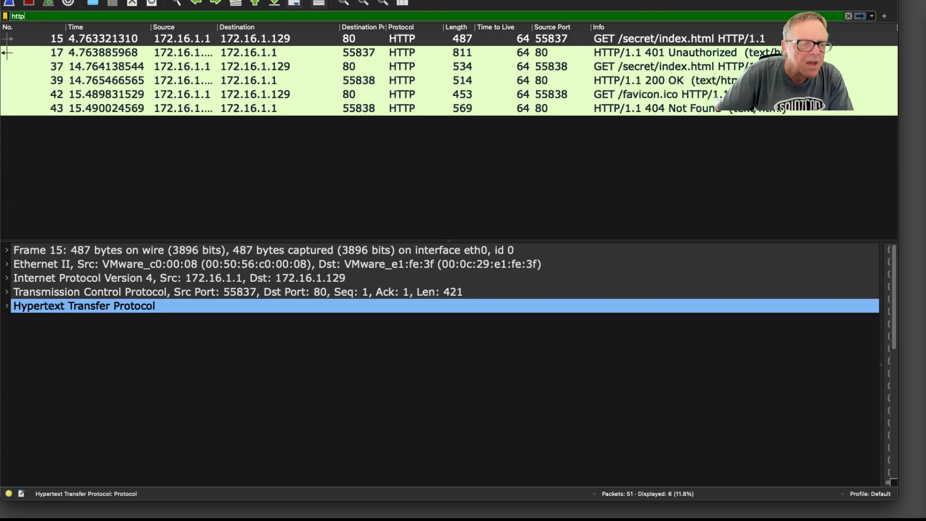
Compare the first GET /secret/index.html request with its 401 Unauthorized response and expand the request's Hypertext Transfer Protocol headers.
click(639, 38)
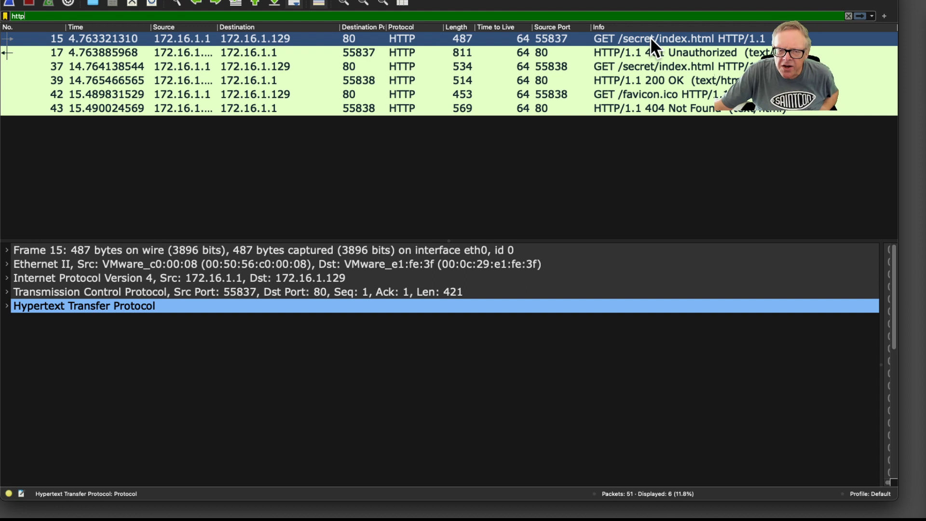
click(672, 53)
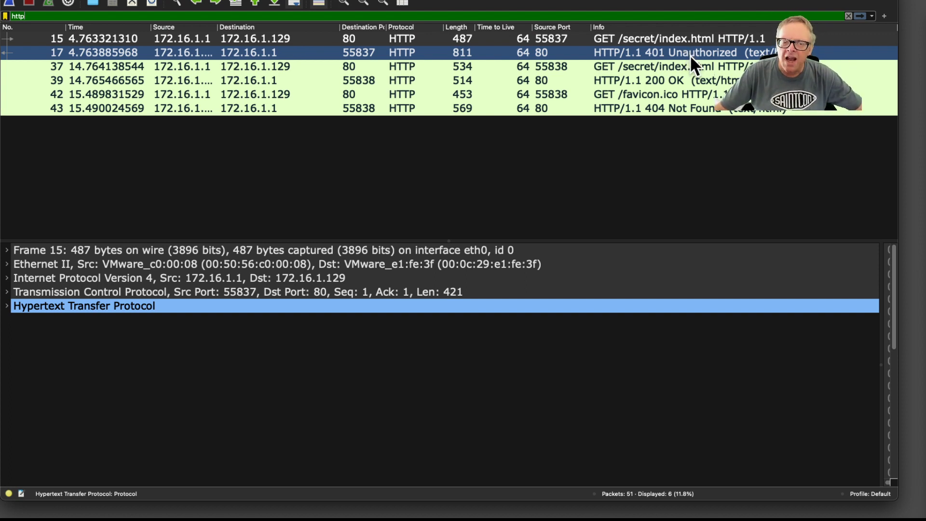
click(651, 36)
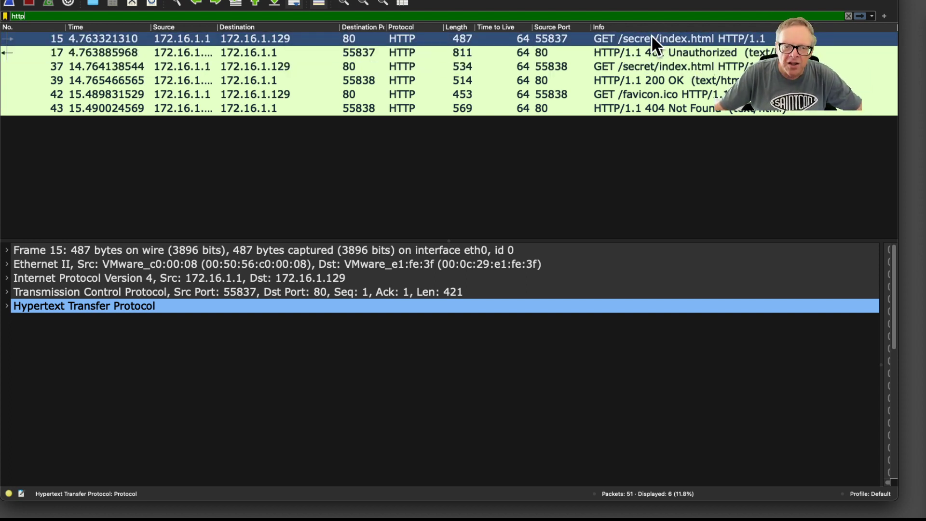
click(6, 306)
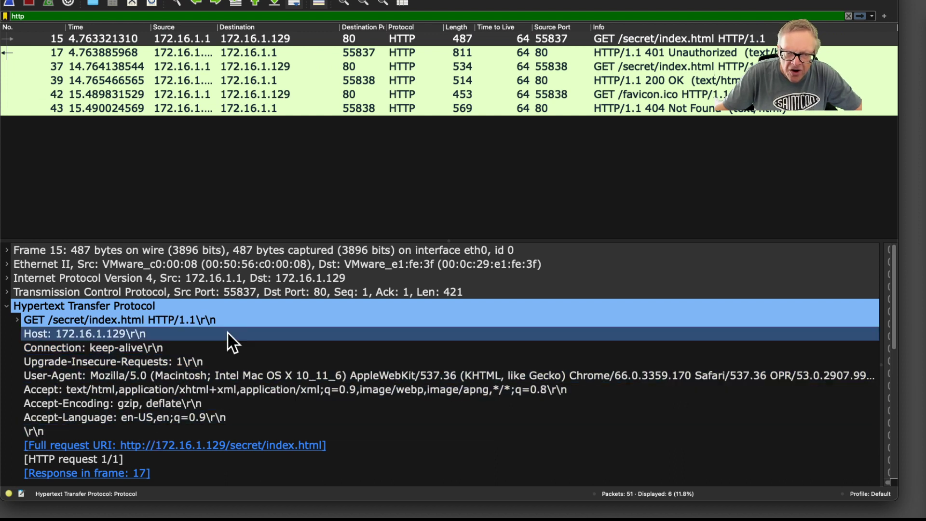
Expand the Authorization header of the second GET /secret/index.html request, packet 37, to read the decoded Basic credentials.
click(691, 66)
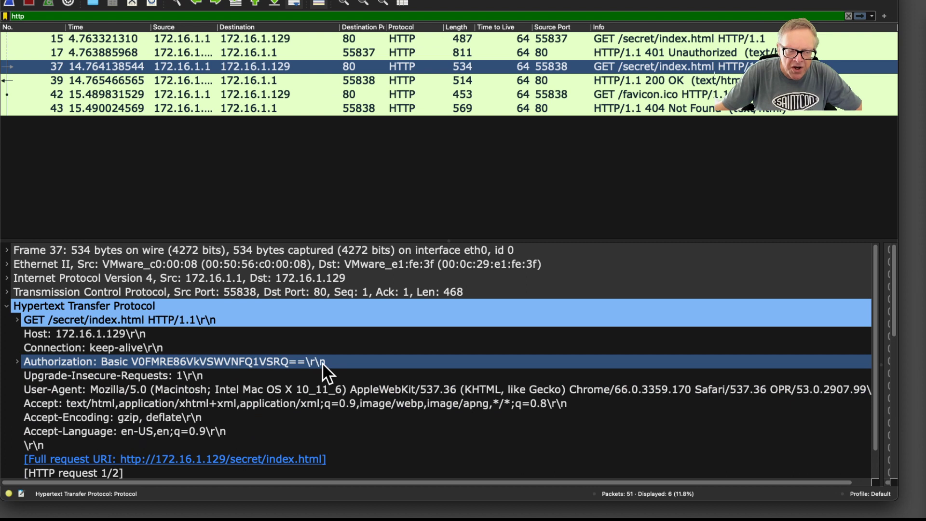
click(17, 362)
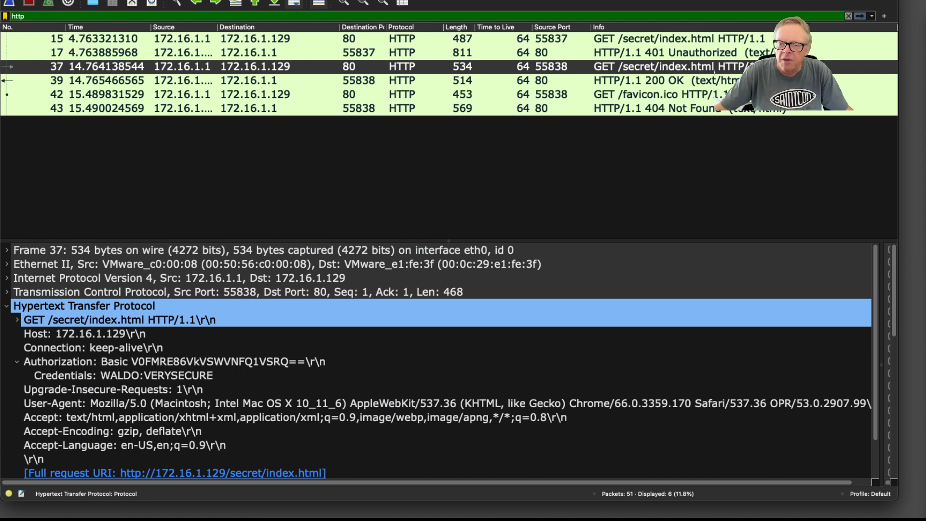
Switch to the H420 project page in the browser and read through the APT Capture challenges and their hints from H 420.4 onward.
drag(925, 12, 567, 2)
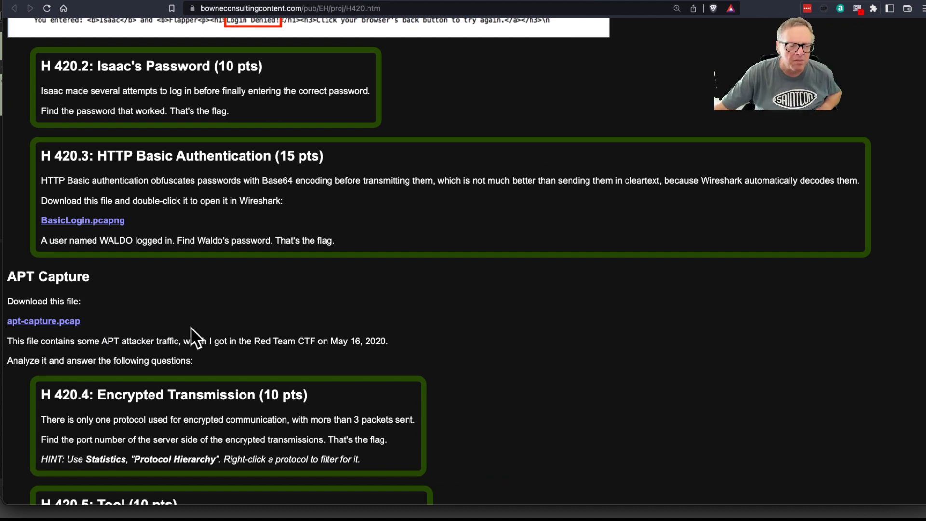
scroll(192, 328, down, 3)
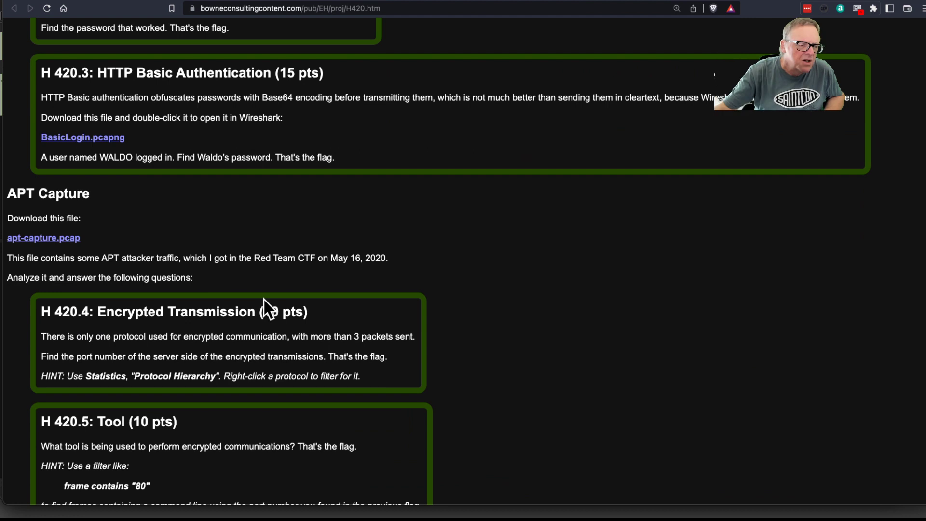
scroll(246, 369, down, 2)
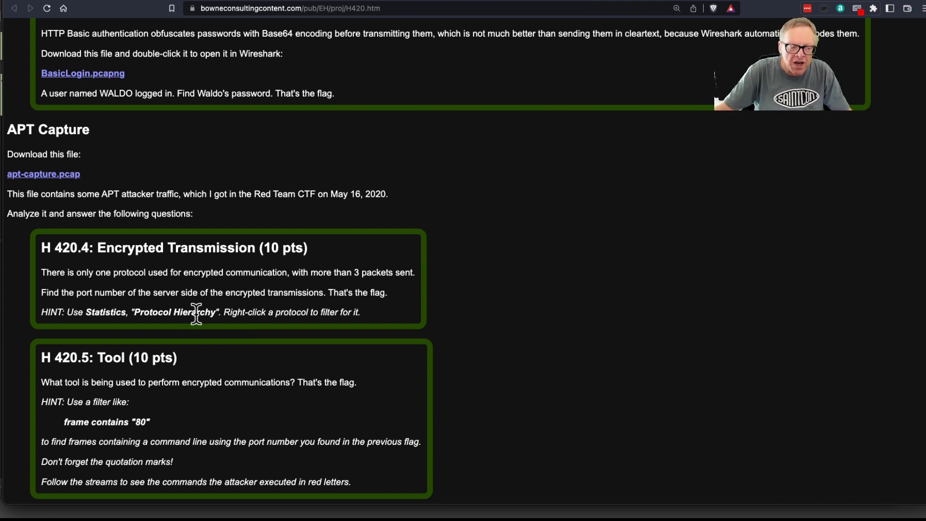
scroll(185, 308, down, 6)
scroll(276, 405, down, 4)
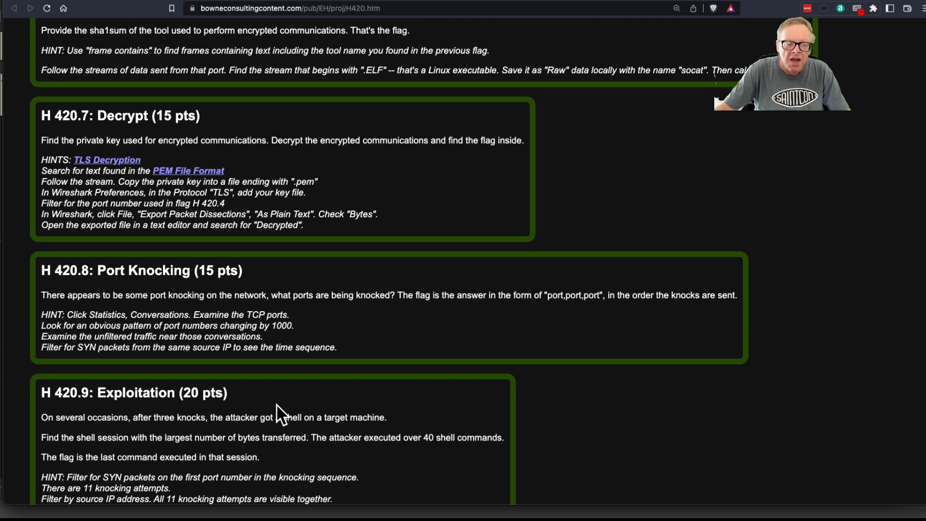
scroll(217, 436, up, 1)
scroll(218, 434, up, 10)
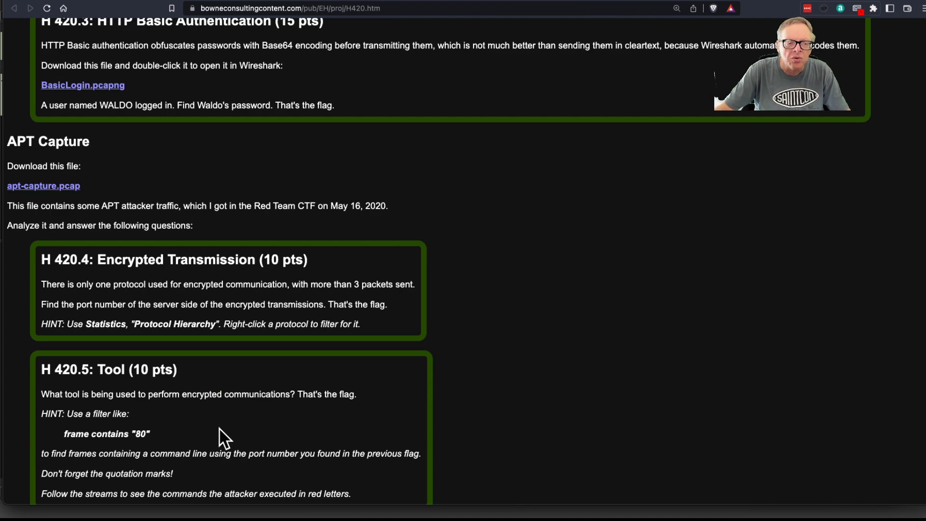